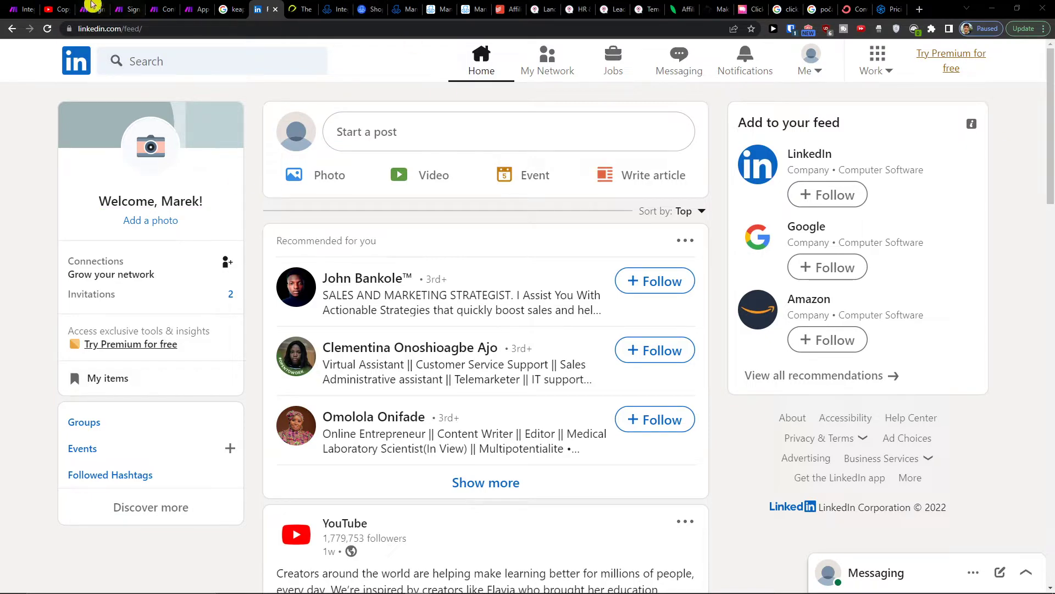
# Browse the YouTube description's Make sign-up link and return to the Make scenario editor.
pyautogui.click(23, 9)
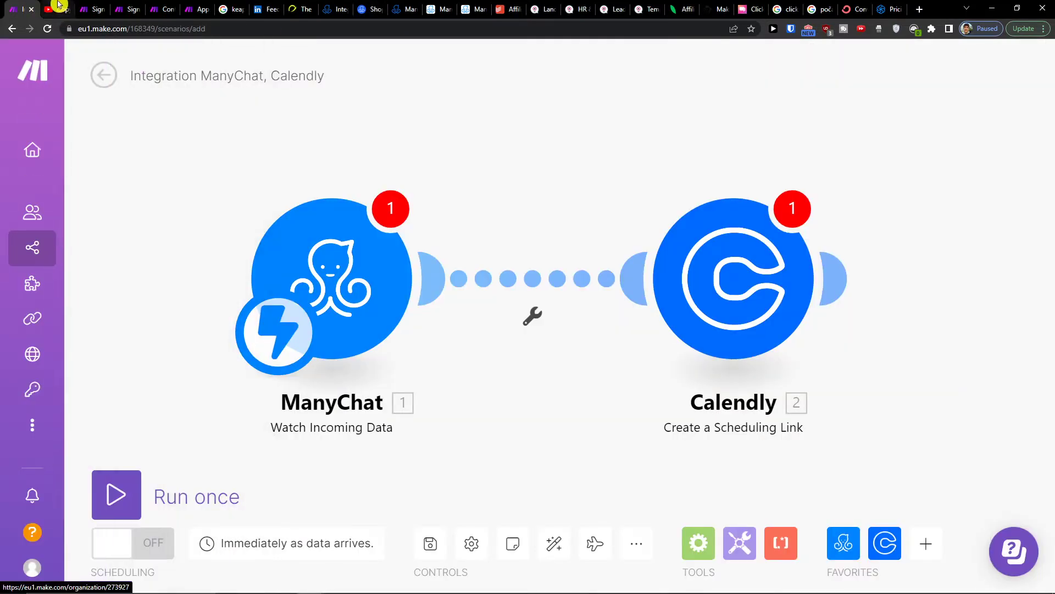
pyautogui.click(58, 9)
pyautogui.click(111, 161)
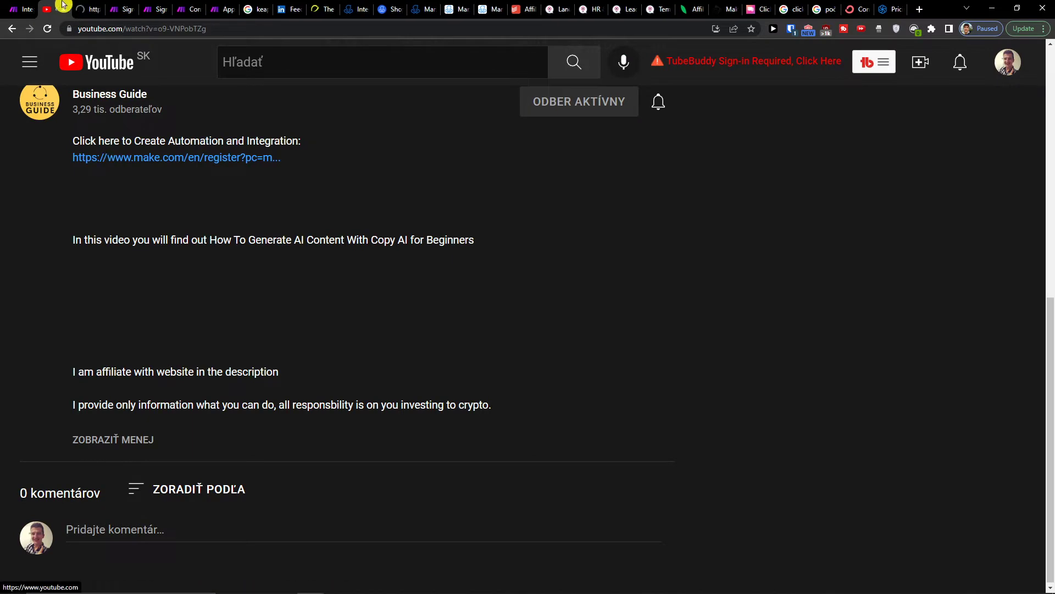
pyautogui.scroll(-2, 299, 242)
pyautogui.scroll(-1, 299, 242)
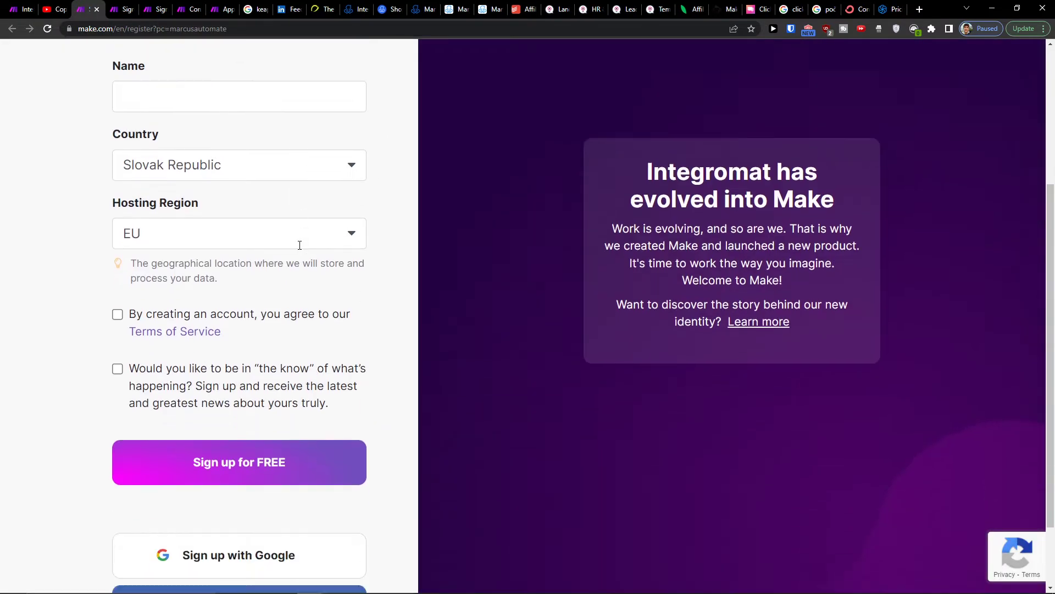
pyautogui.scroll(2, 299, 247)
pyautogui.scroll(1, 300, 251)
pyautogui.scroll(-4, 297, 247)
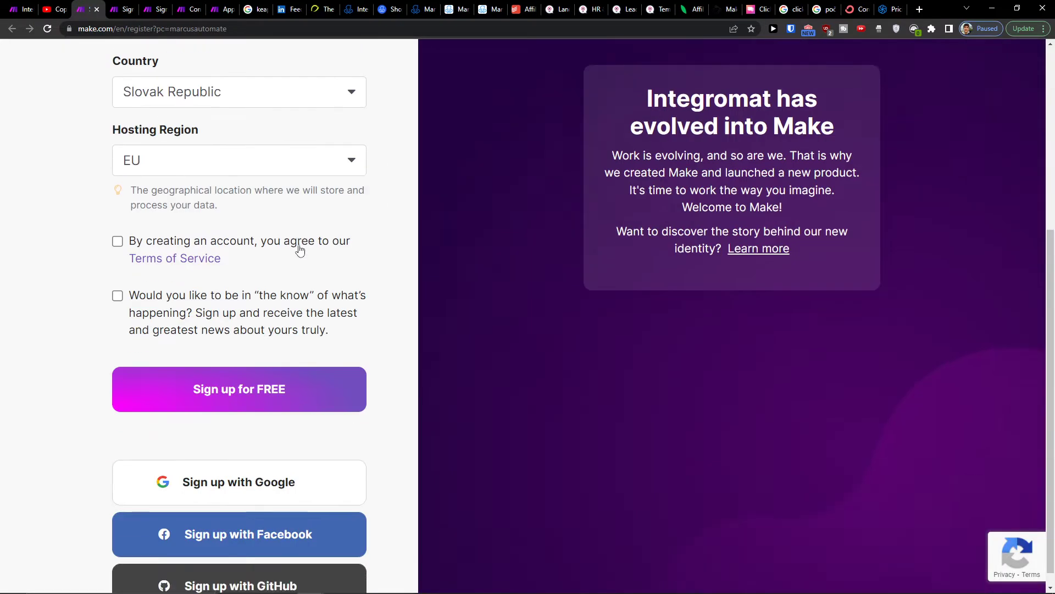
pyautogui.scroll(1, 297, 247)
pyautogui.scroll(2, 299, 245)
pyautogui.scroll(-1, 299, 243)
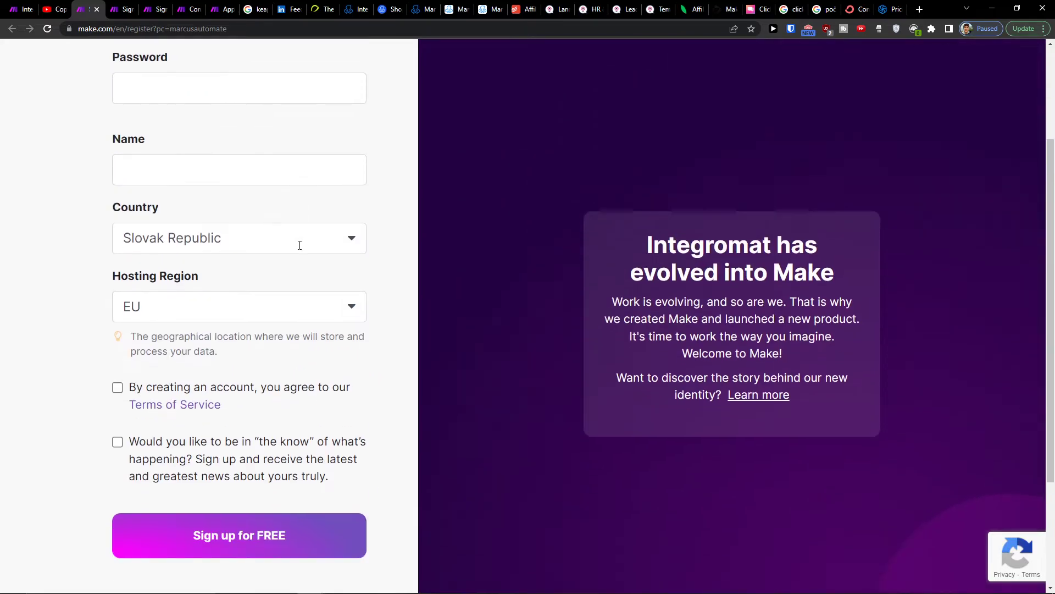
pyautogui.click(218, 8)
pyautogui.scroll(-1, 231, 198)
pyautogui.scroll(1, 238, 219)
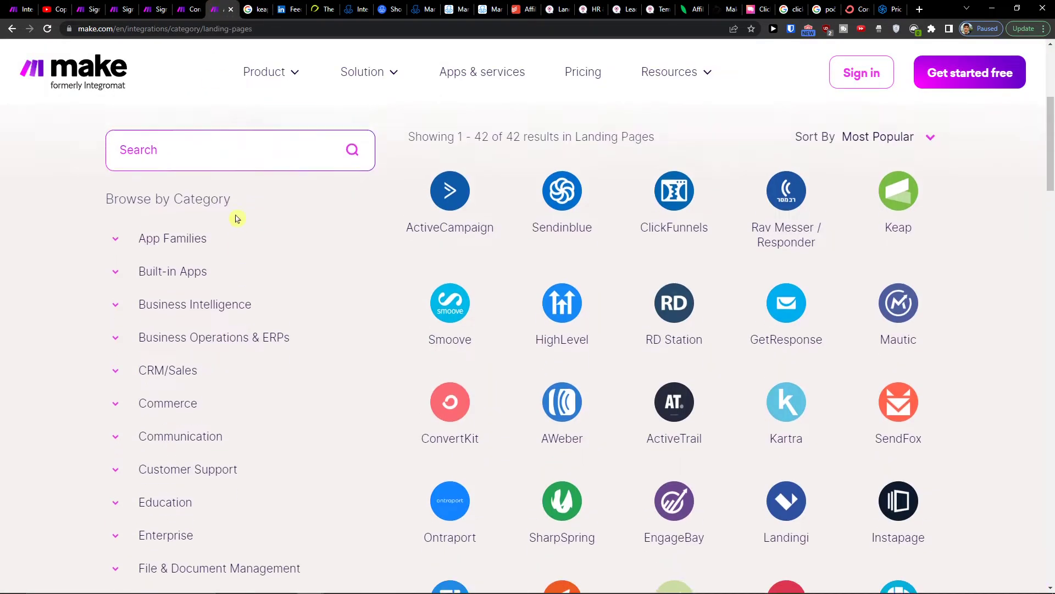
pyautogui.scroll(1, 237, 219)
pyautogui.click(58, 9)
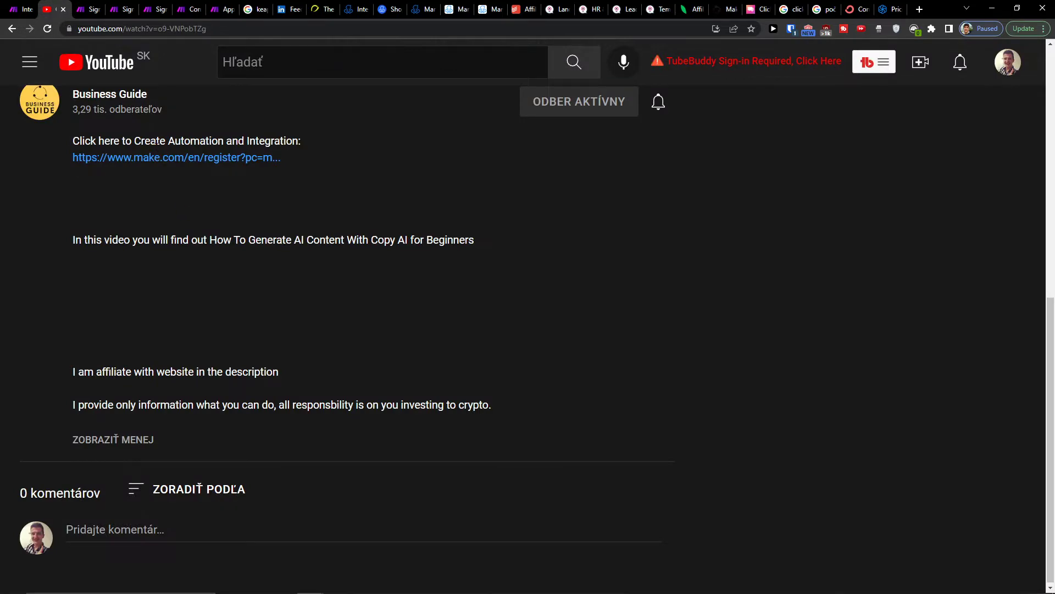
pyautogui.click(21, 9)
# Discard the unsaved ManyChat–Calendly scenario and start creating a new scenario.
pyautogui.click(99, 252)
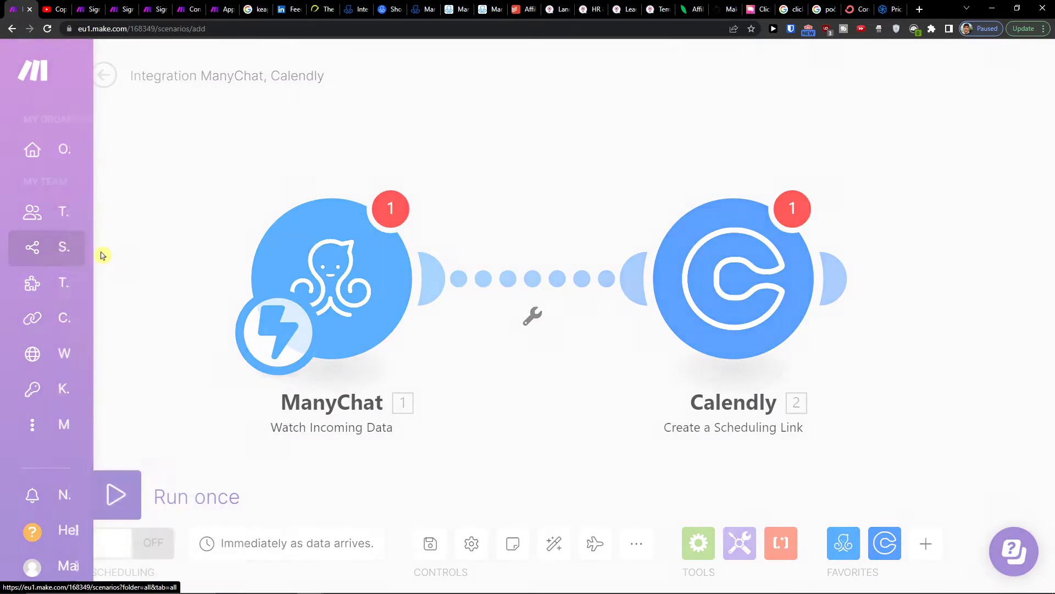
pyautogui.click(536, 200)
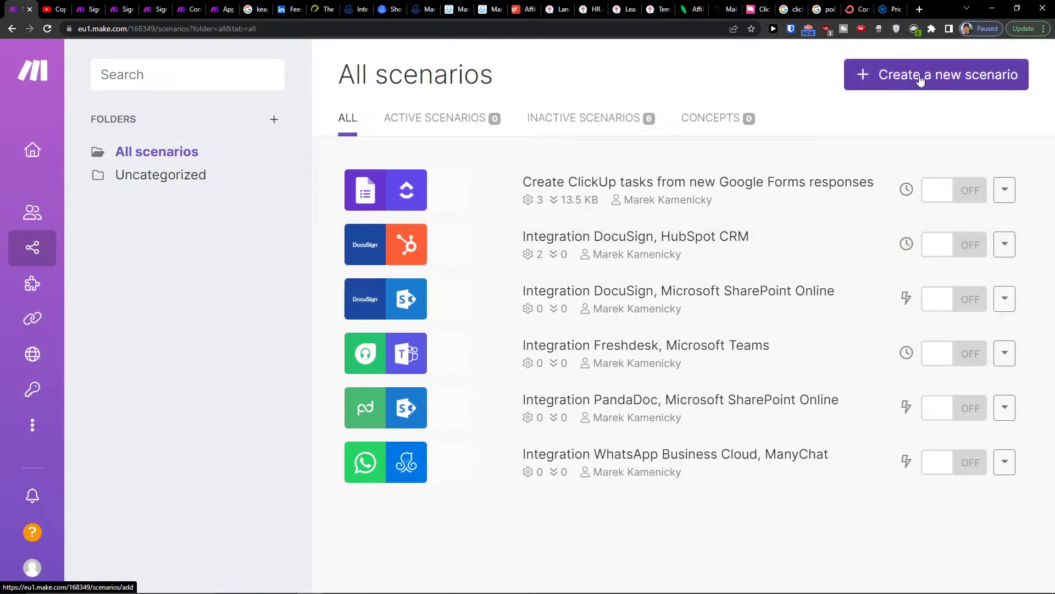
pyautogui.click(923, 76)
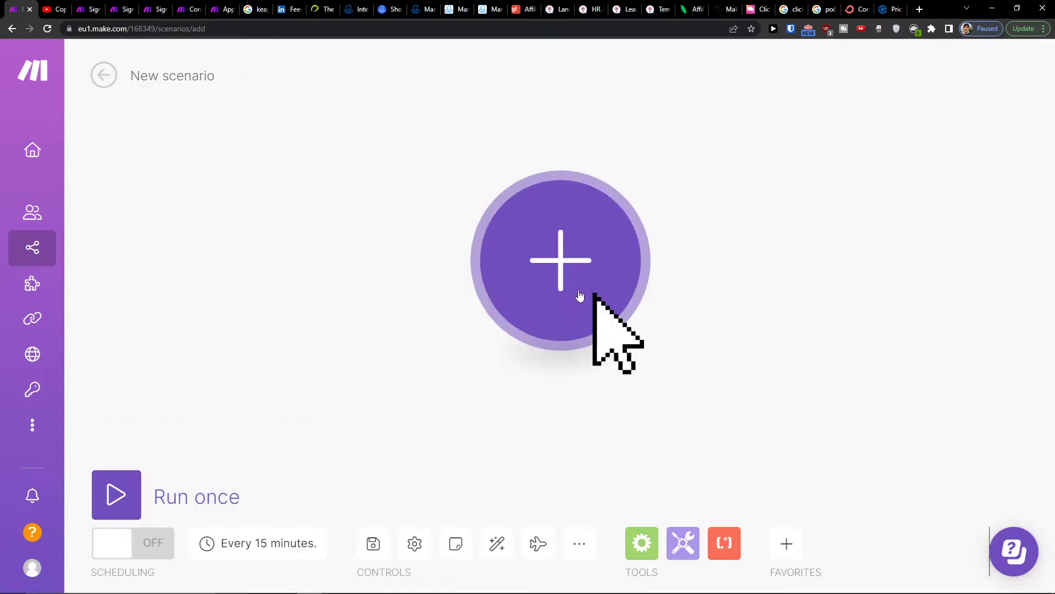
# Add LinkedIn Lead Gen Forms' instant Watch Form Responses trigger as the first module.
pyautogui.click(580, 295)
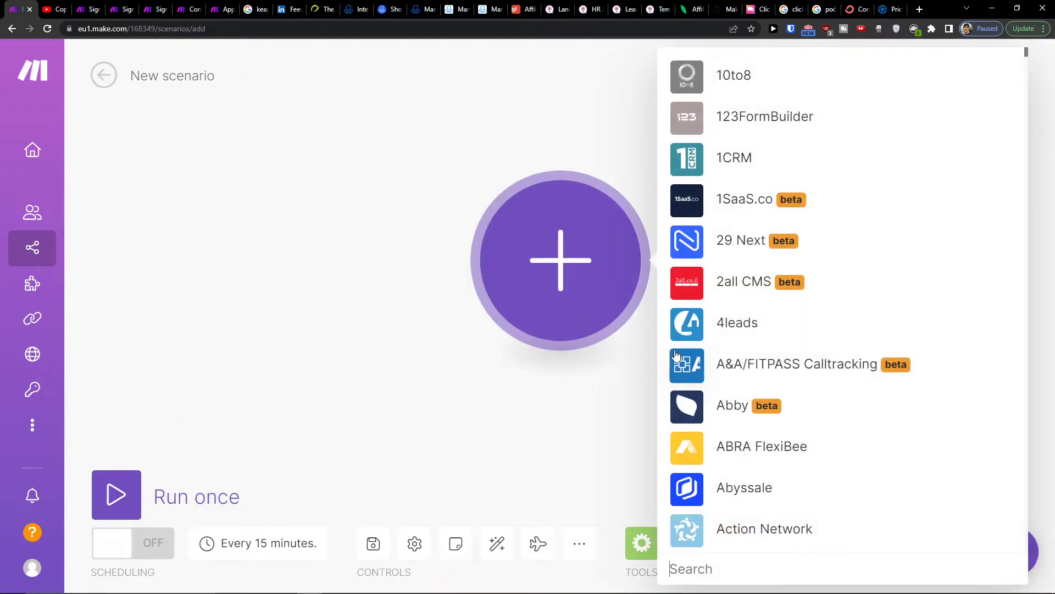
pyautogui.write('linked')
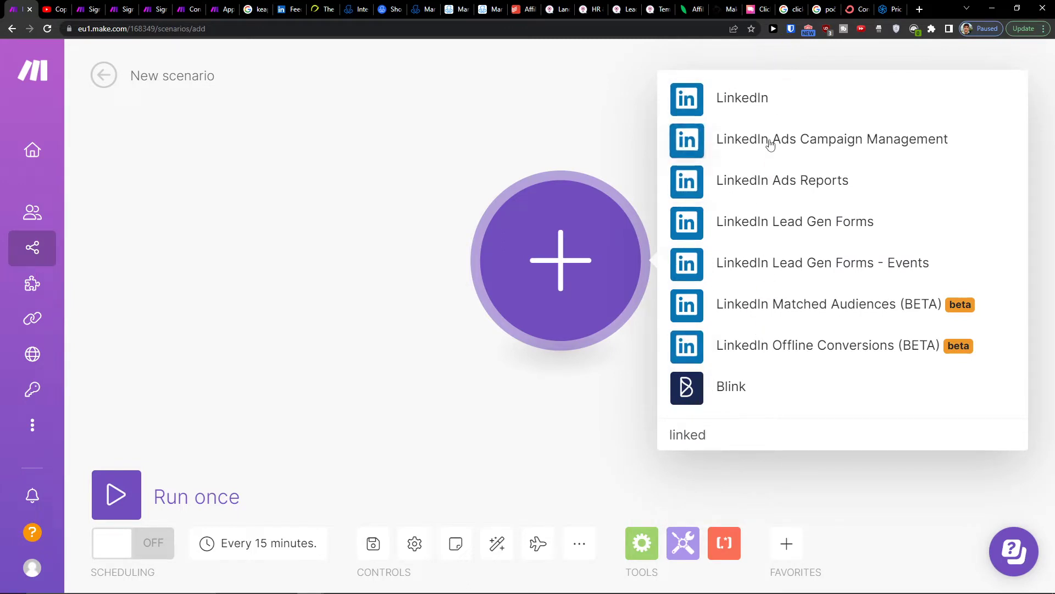
pyautogui.click(775, 222)
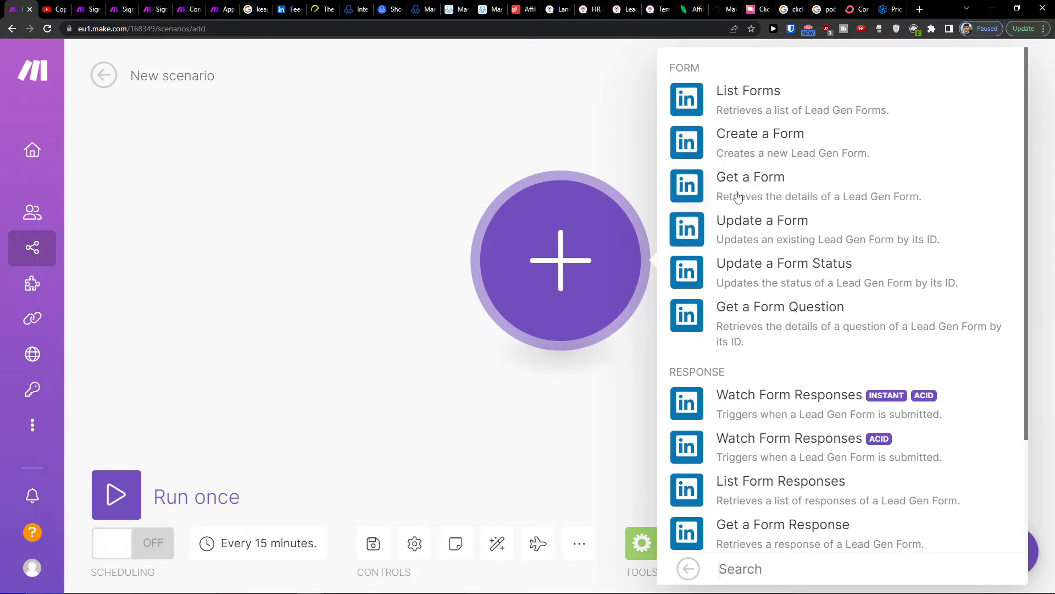
pyautogui.scroll(-1, 727, 372)
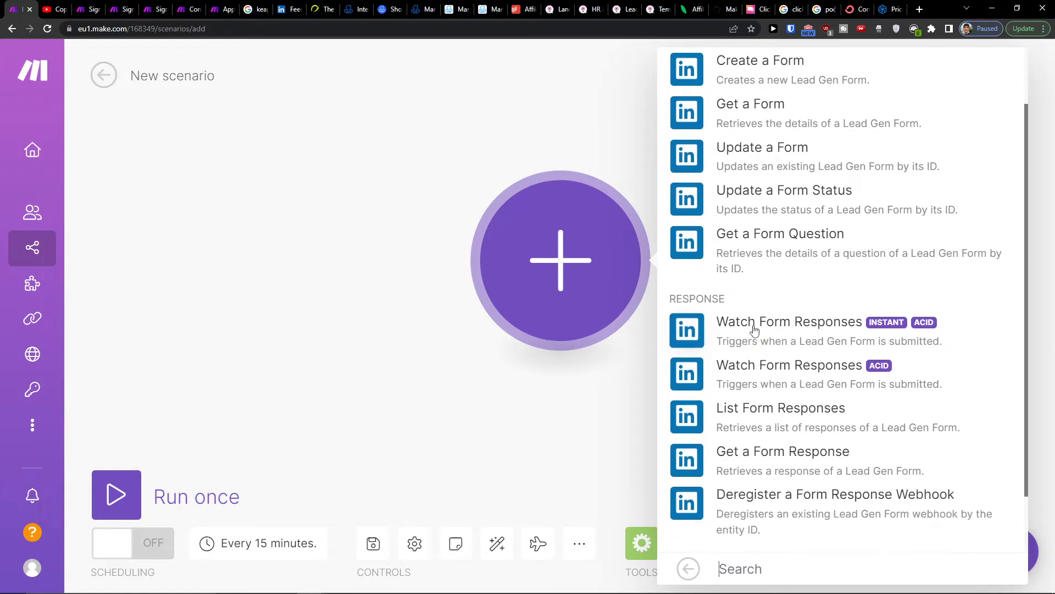
pyautogui.click(757, 337)
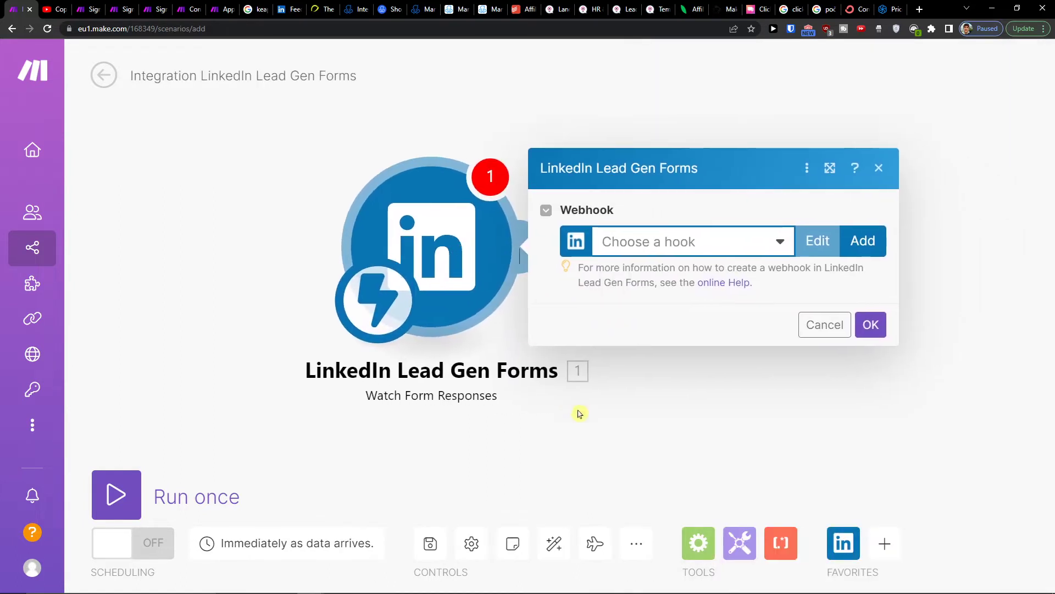
# Add a Zoho CRM Create an Object module after the trigger, dismissing its connection dialog.
pyautogui.click(530, 259)
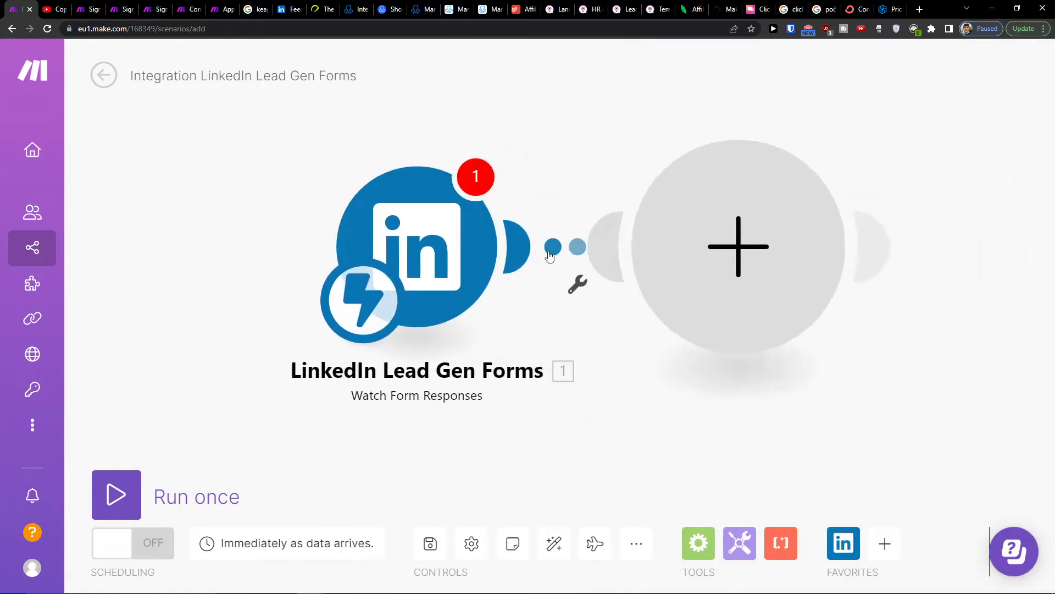
pyautogui.write('zoho cr')
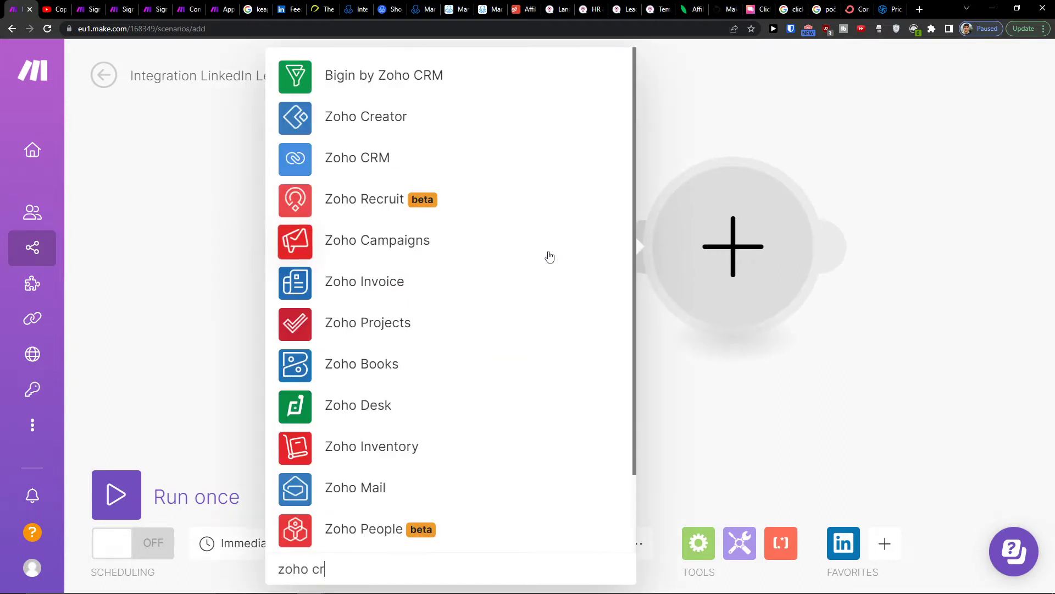
pyautogui.press('BackSpace')
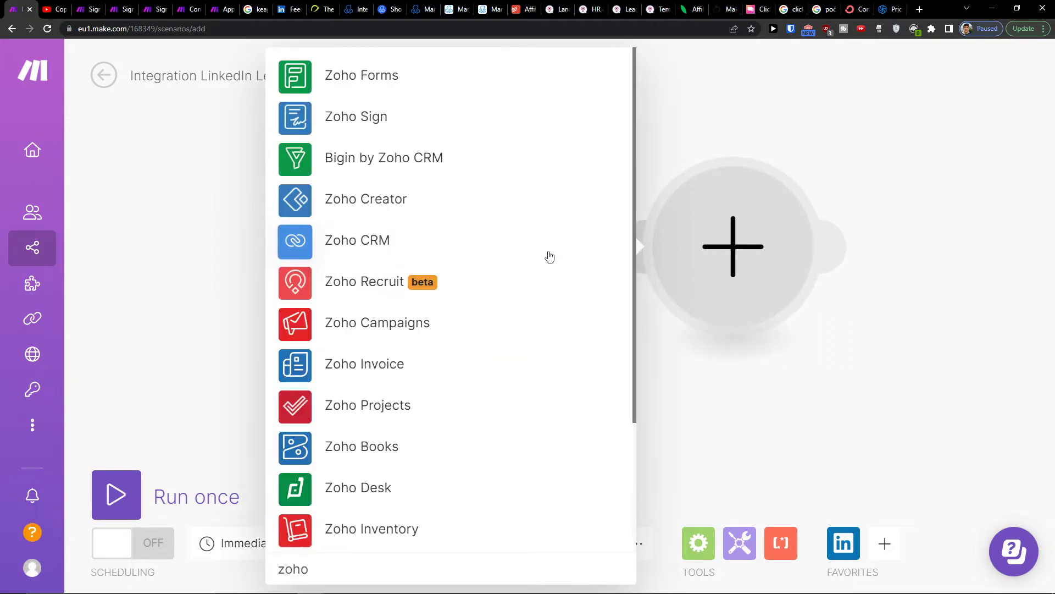
pyautogui.write('crm')
pyautogui.click(429, 244)
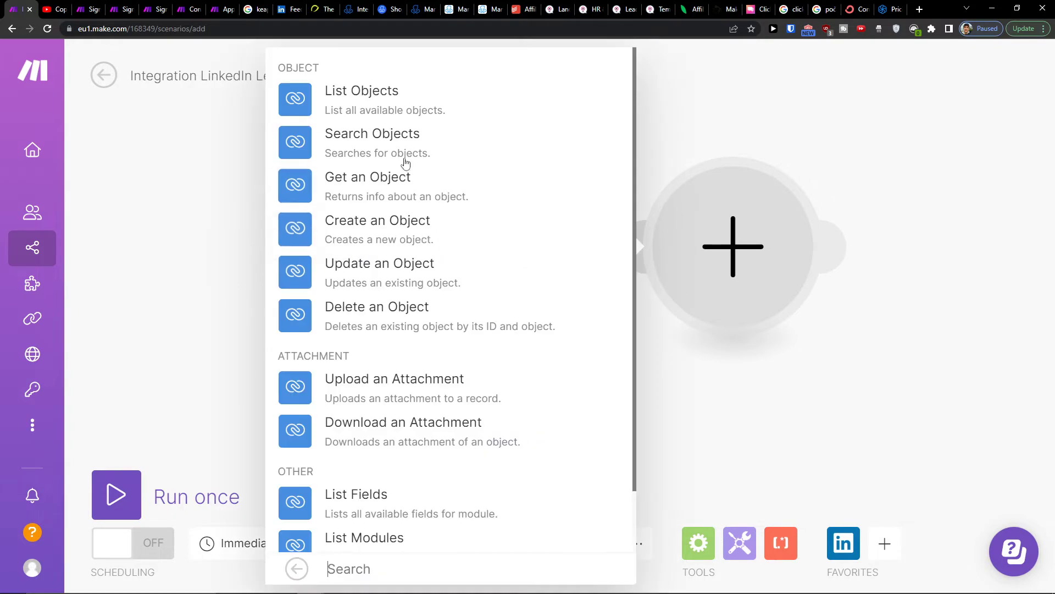
pyautogui.click(435, 244)
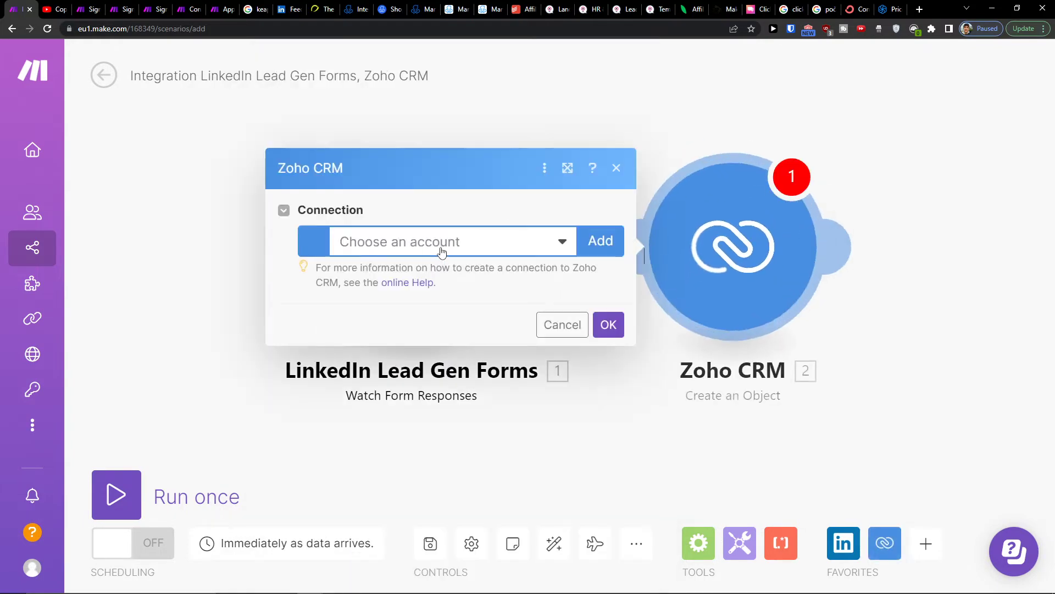
pyautogui.click(686, 458)
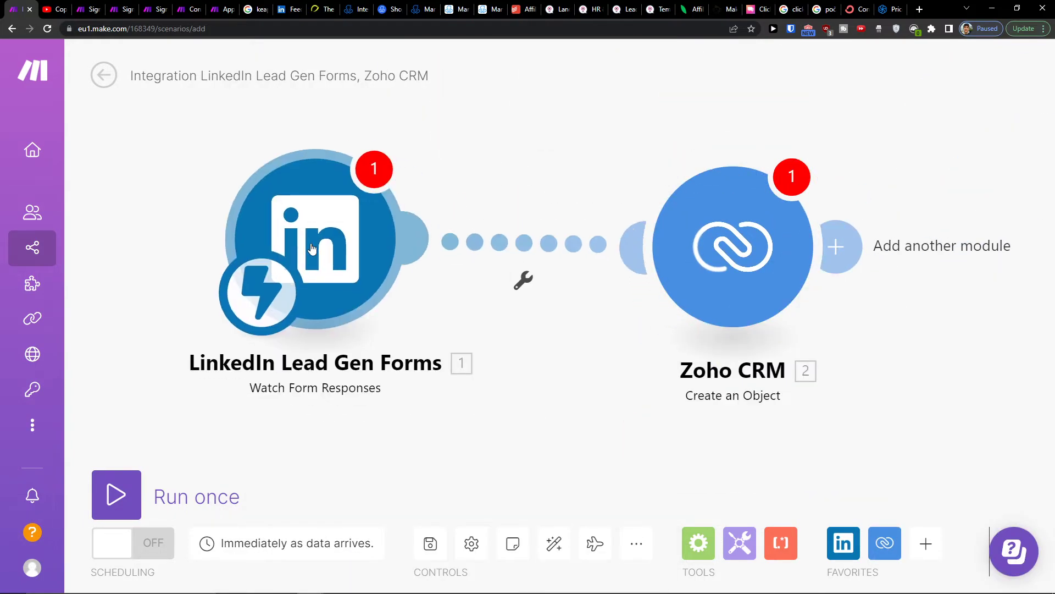
# Nudge the LinkedIn module down-right on the canvas, briefly opening and closing a browser tab.
pyautogui.moveTo(313, 249); pyautogui.dragTo(351, 274)
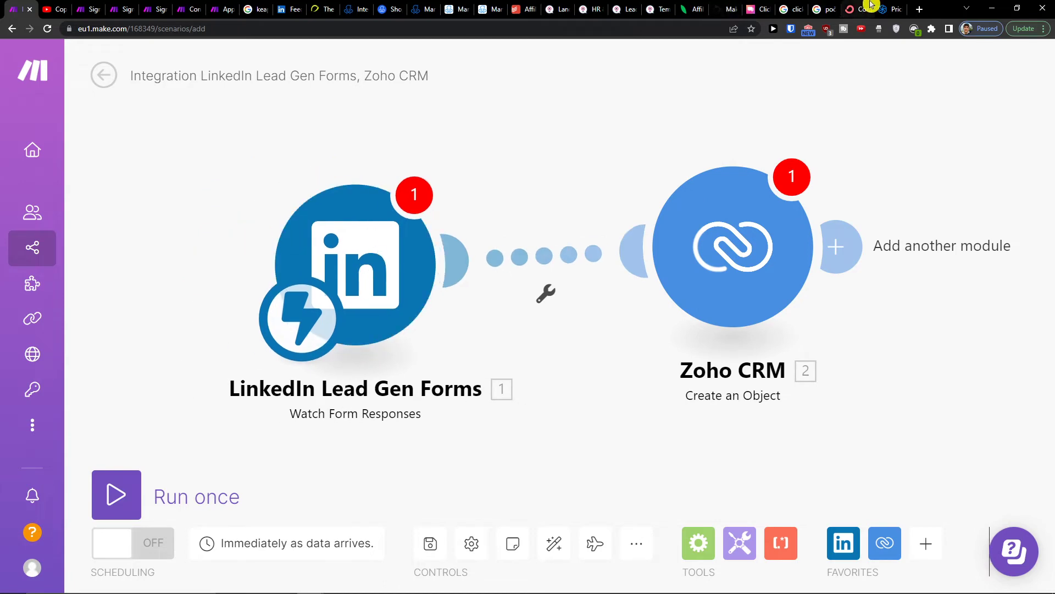
pyautogui.click(919, 9)
pyautogui.hotkey('ctrl', 'w')
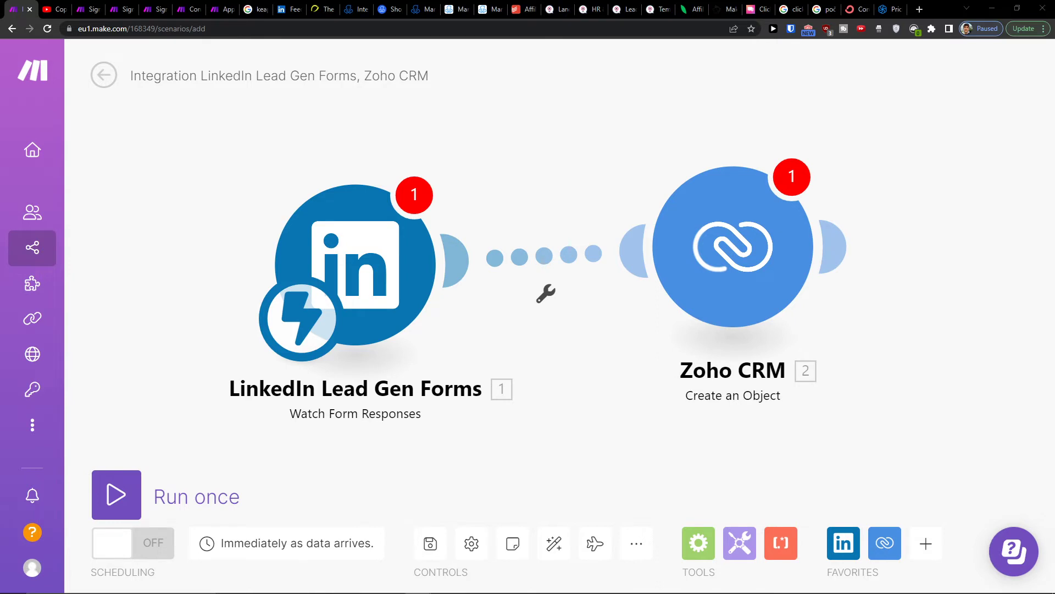
pyautogui.click(180, 10)
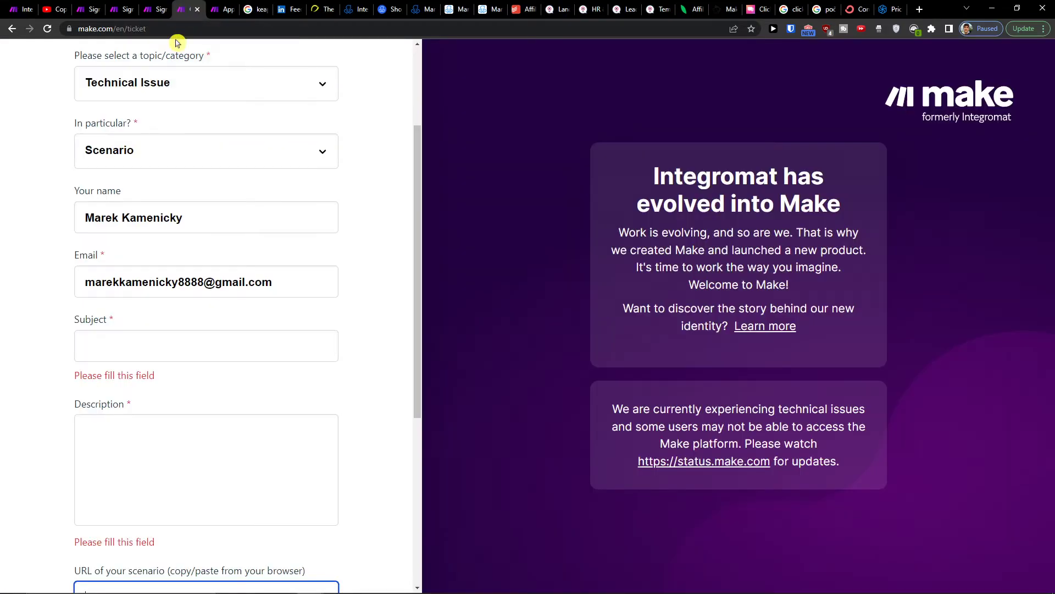
pyautogui.scroll(2, 130, 193)
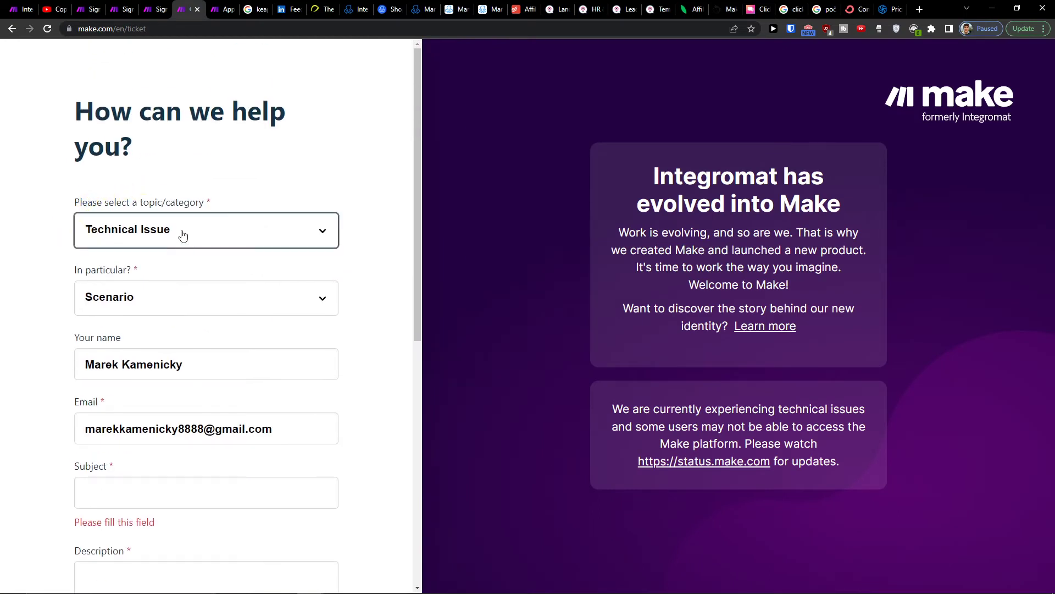
pyautogui.scroll(-1, 179, 235)
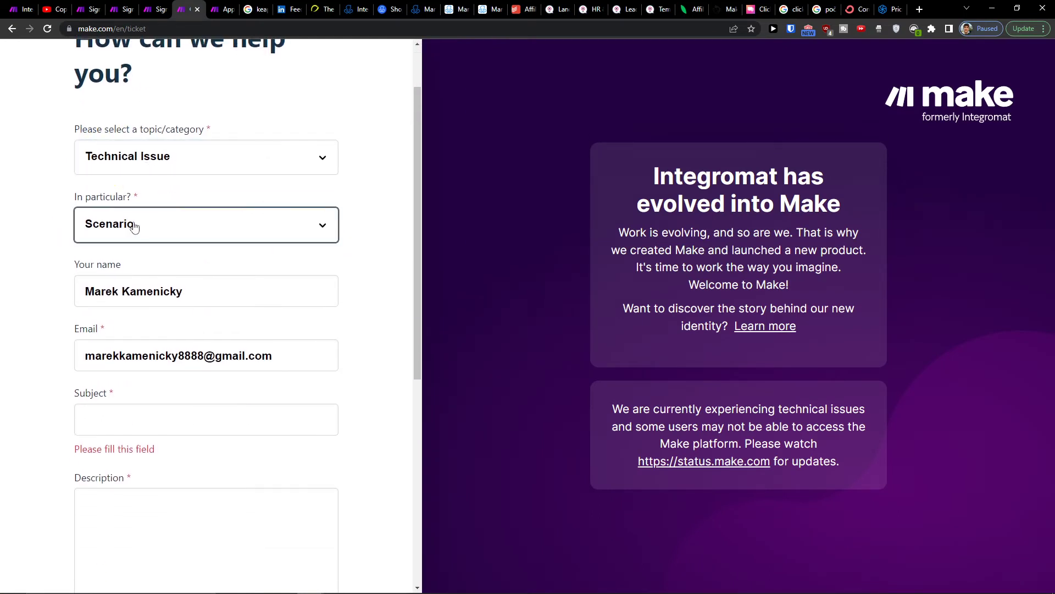
pyautogui.scroll(-1, 33, 238)
pyautogui.scroll(-2, 130, 306)
pyautogui.scroll(-2, 187, 431)
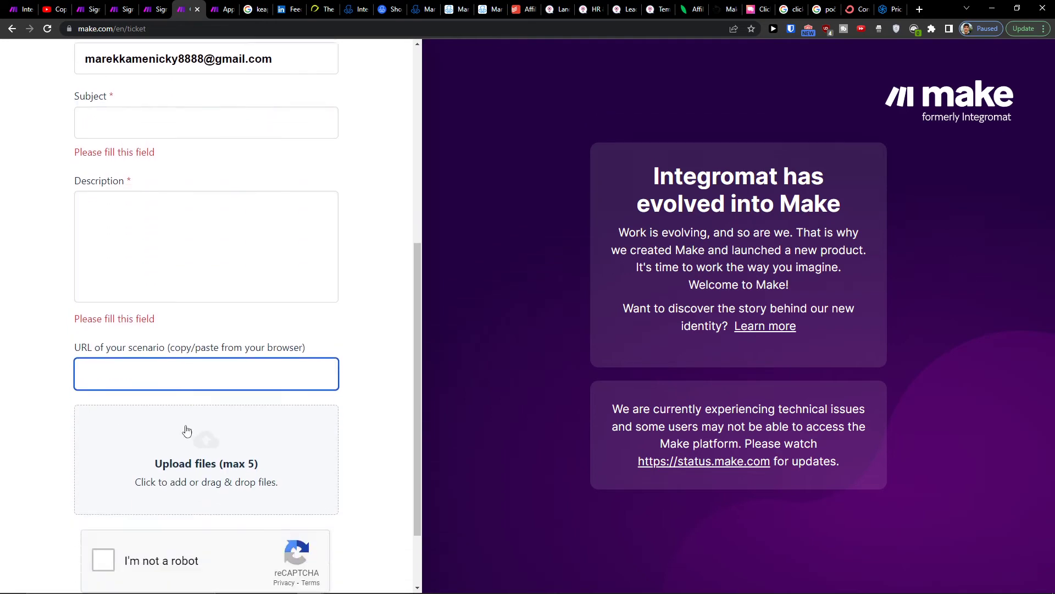
pyautogui.scroll(1, 186, 430)
pyautogui.click(17, 10)
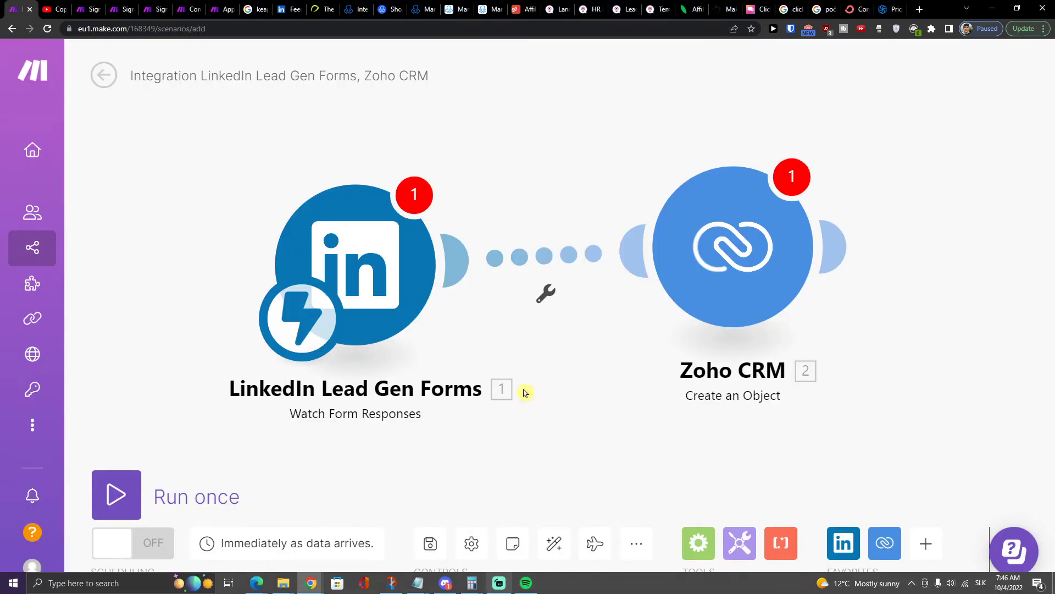
pyautogui.click(919, 9)
pyautogui.hotkey('ctrl', 'w')
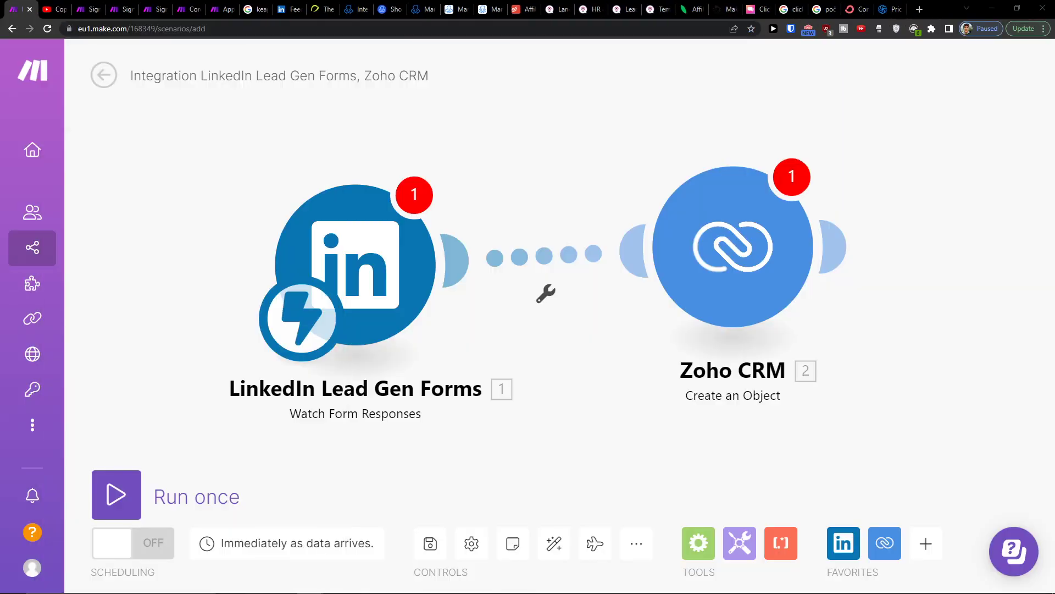